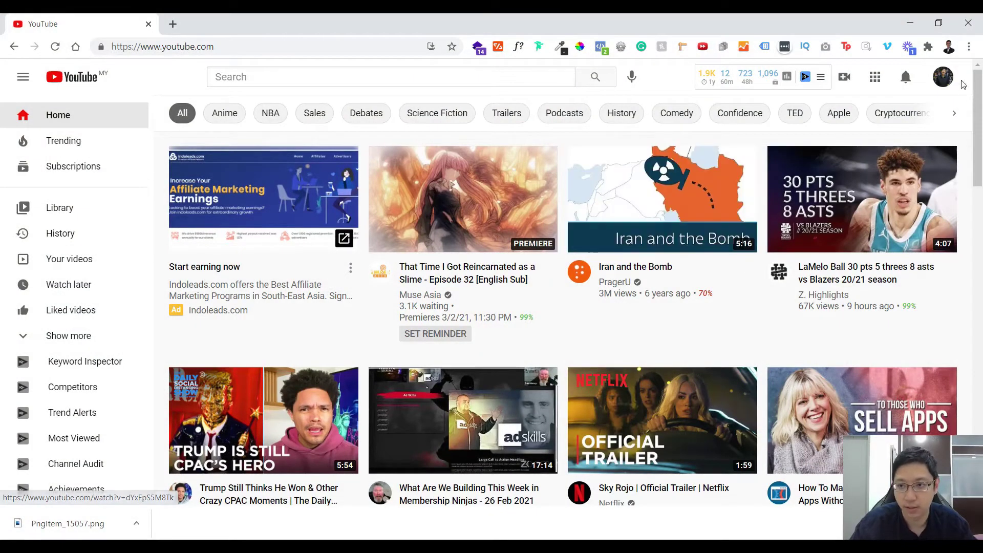
# Go from the account menu into YouTube Studio's Channel customization page
pyautogui.click(943, 78)
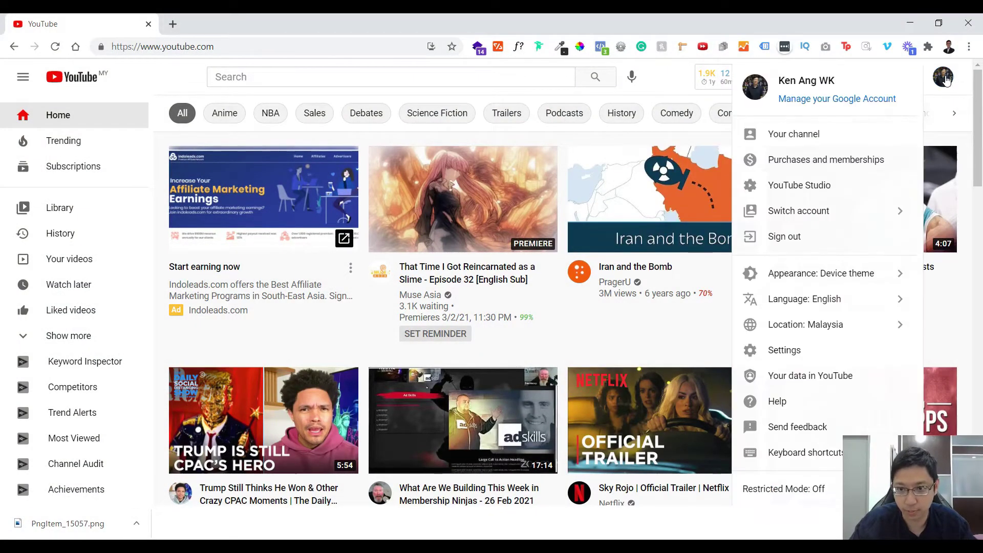
pyautogui.click(828, 190)
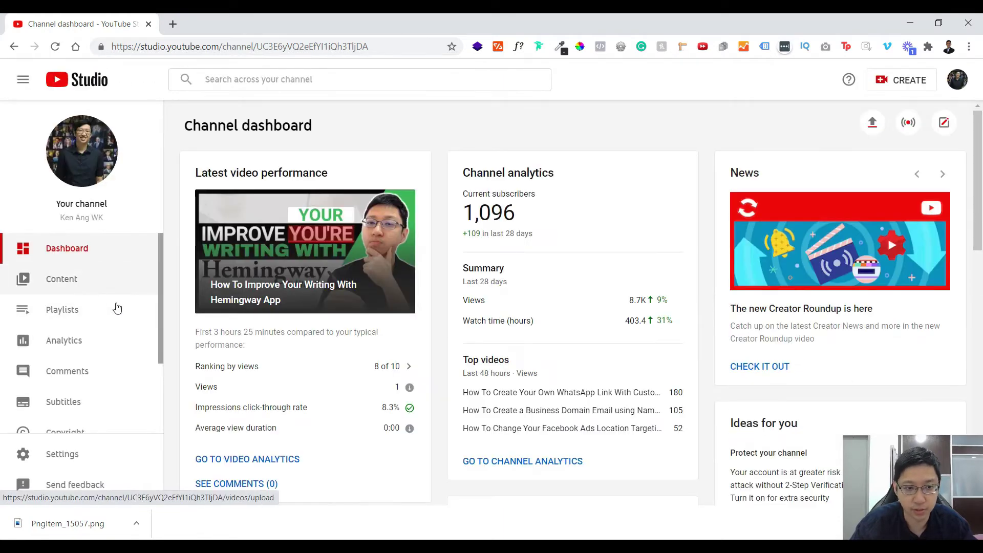
pyautogui.scroll(-3, 115, 308)
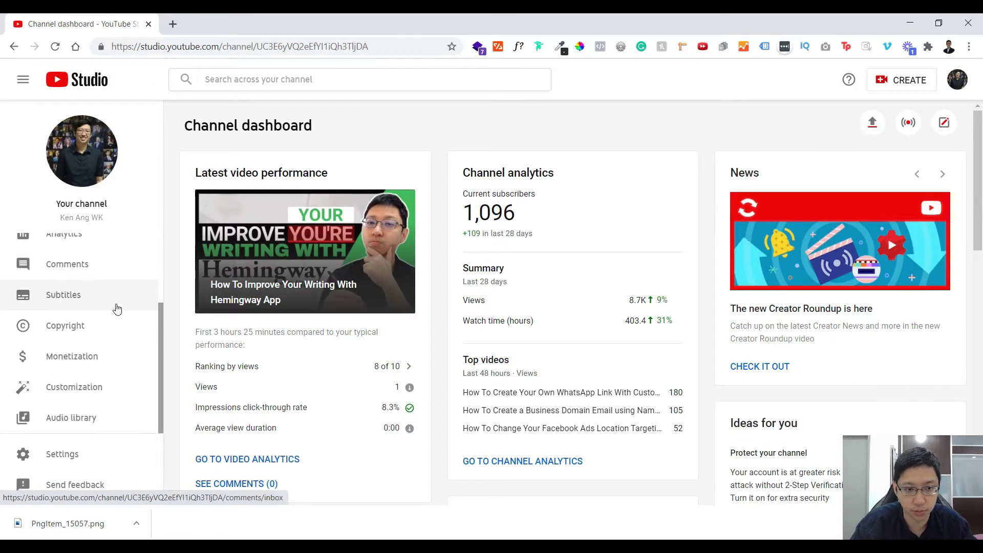
pyautogui.click(104, 393)
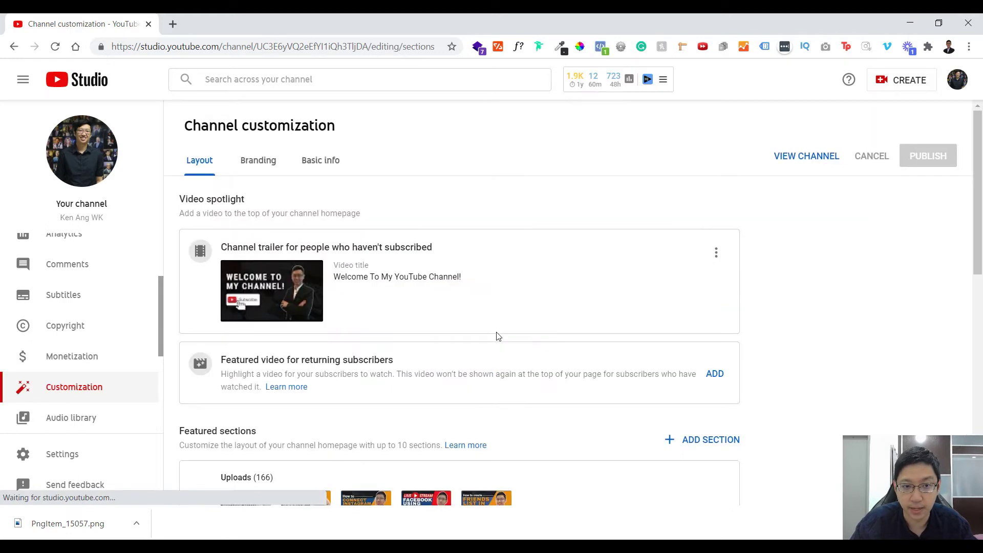
pyautogui.scroll(-1, 468, 297)
pyautogui.scroll(-1, 471, 297)
pyautogui.scroll(-1, 471, 295)
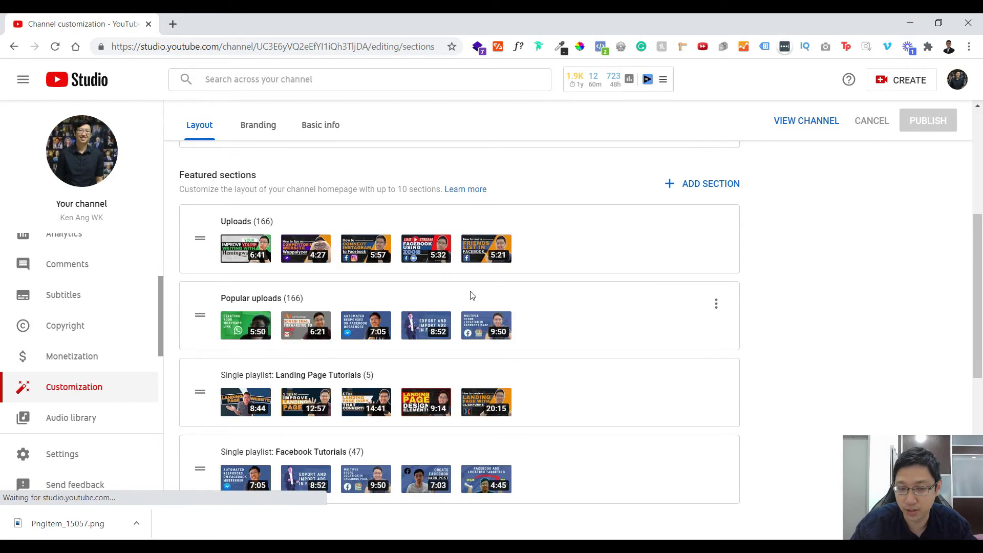
pyautogui.scroll(2, 470, 295)
pyautogui.scroll(1, 471, 296)
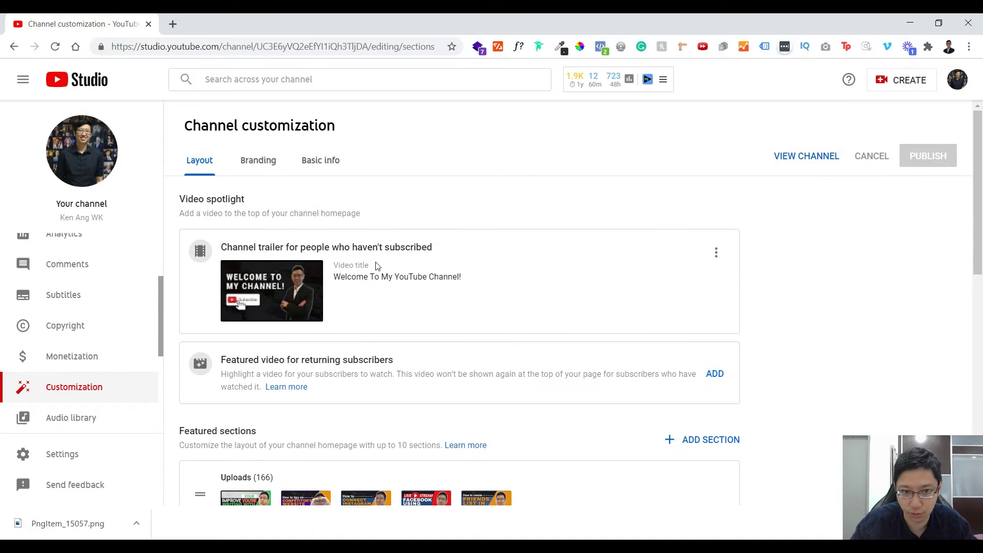
# Switch to the Branding tab to reach the Video watermark section
pyautogui.click(265, 169)
pyautogui.scroll(-1, 361, 307)
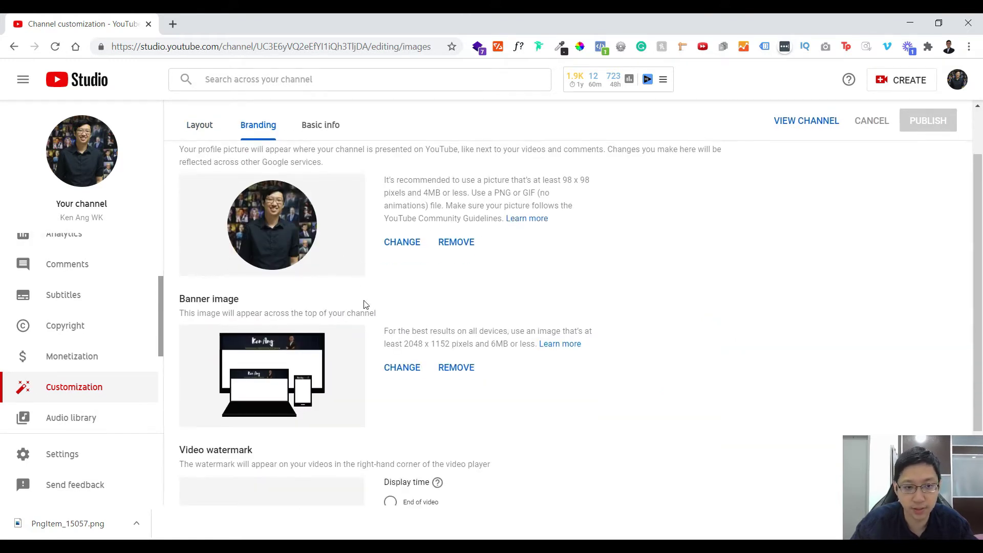
pyautogui.scroll(-1, 364, 305)
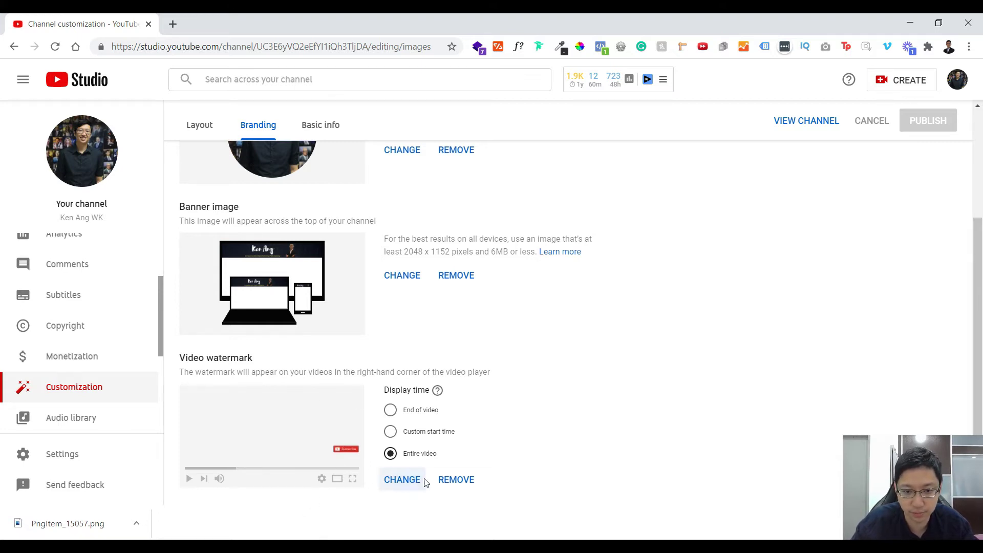
# Upload PngItem_15057 as the new video watermark and confirm its crop
pyautogui.click(402, 479)
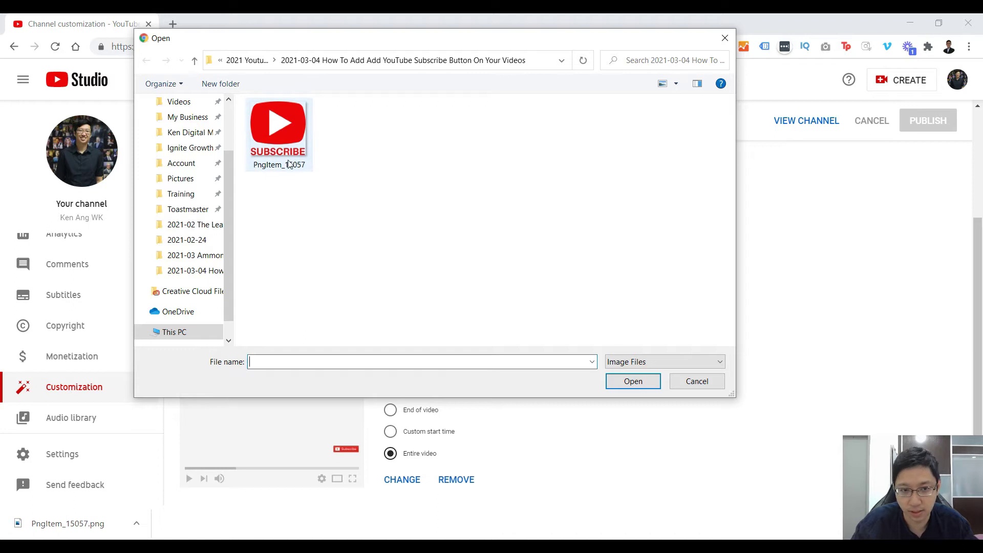
pyautogui.click(278, 134)
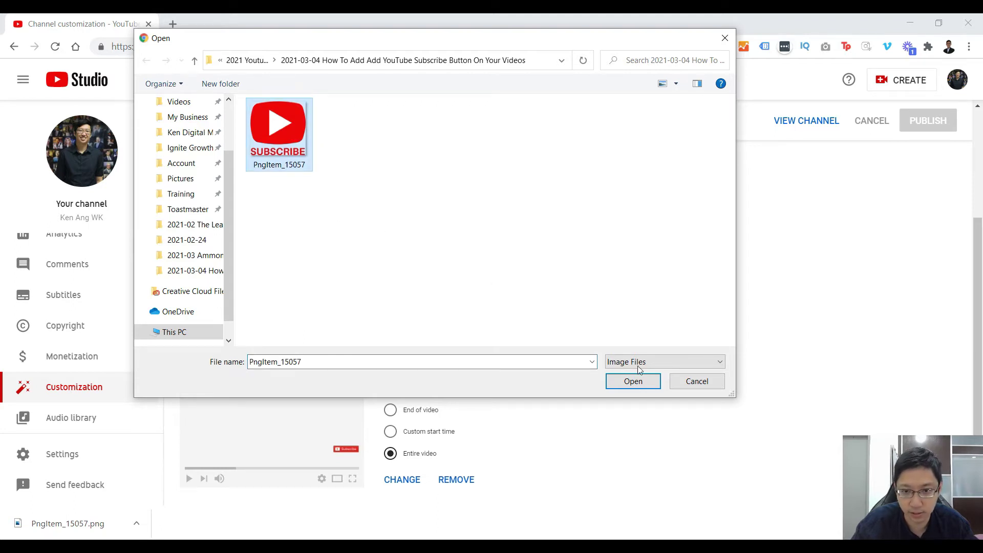
pyautogui.click(633, 382)
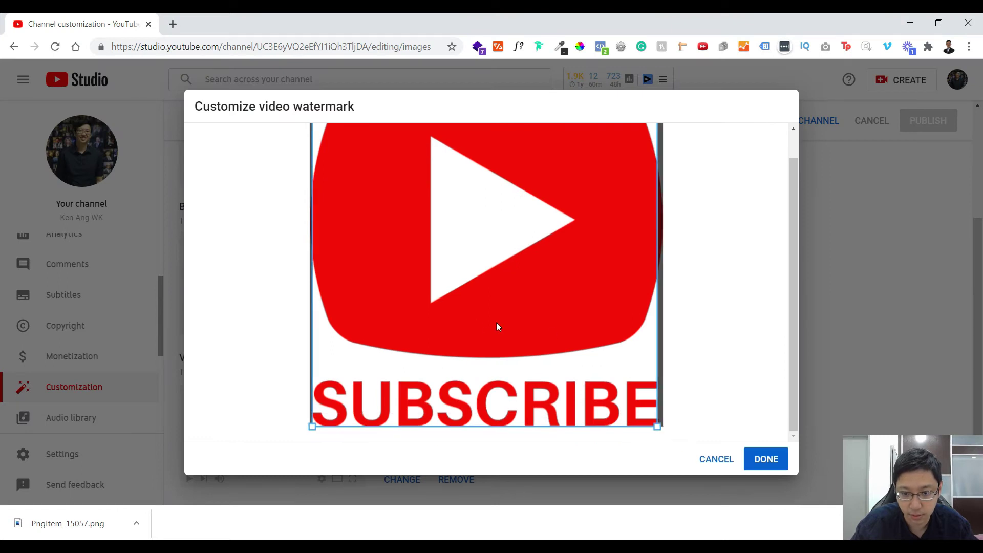
pyautogui.scroll(1, 785, 282)
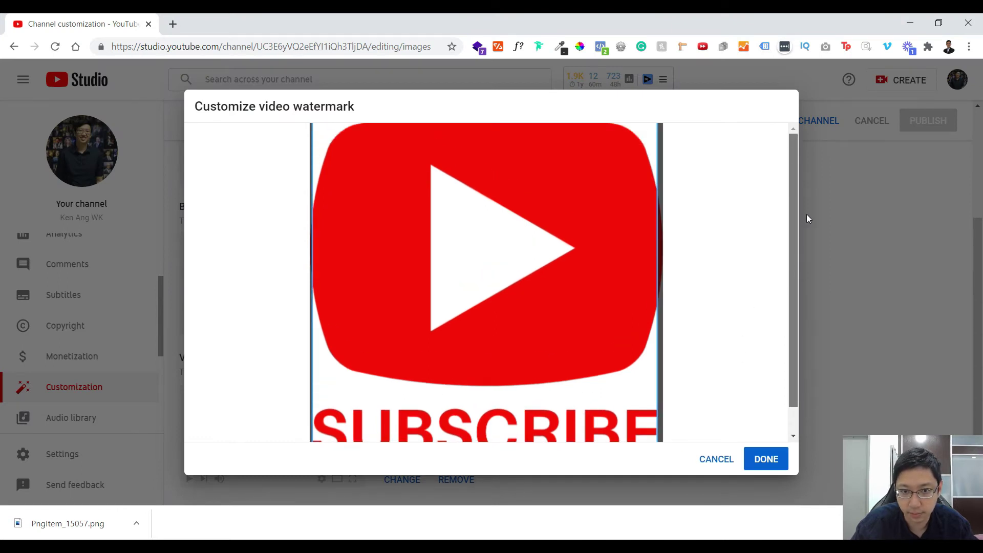
pyautogui.scroll(-1, 807, 214)
pyautogui.click(776, 460)
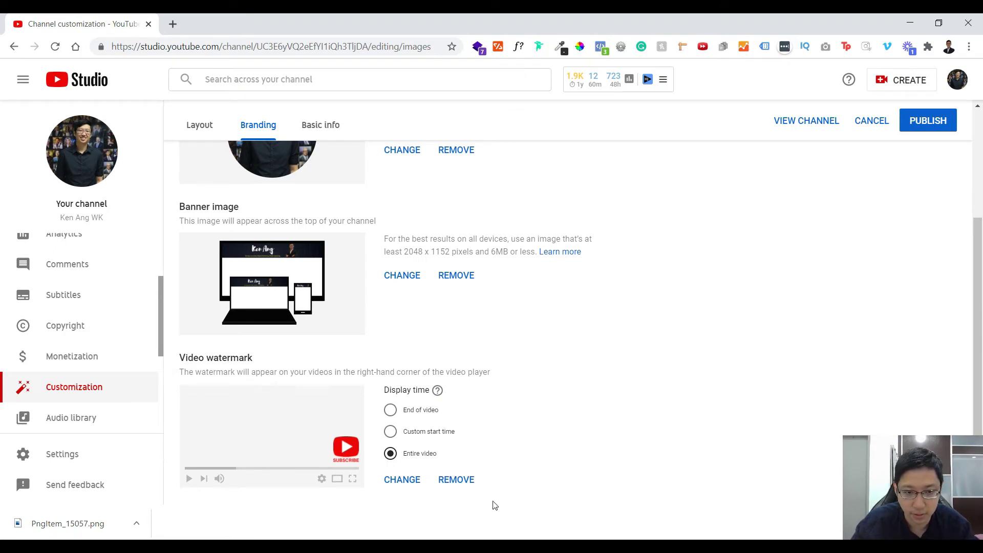
# Load the Ken Ang WK channel page in a new tab and pause its trailer
pyautogui.click(173, 24)
pyautogui.write('youtube')
pyautogui.press('Down')
pyautogui.press('Return')
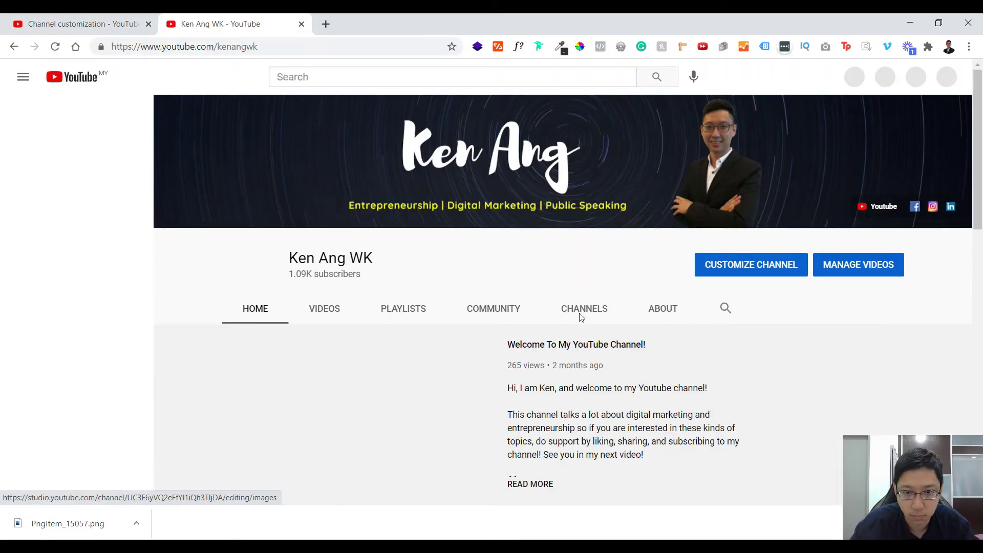
pyautogui.scroll(-1, 588, 313)
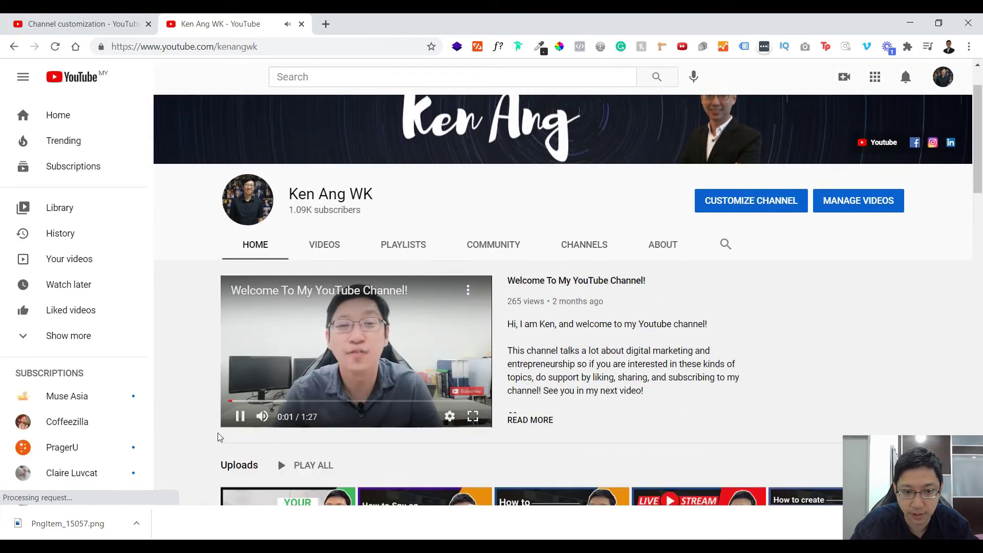
pyautogui.click(242, 421)
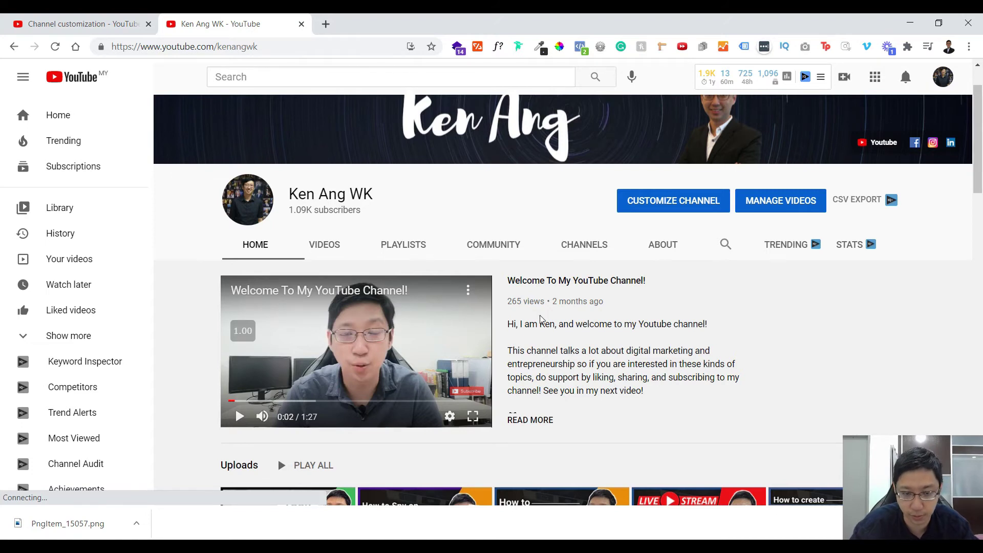
# Publish the watermark change in Studio, then reload the channel page
pyautogui.click(85, 24)
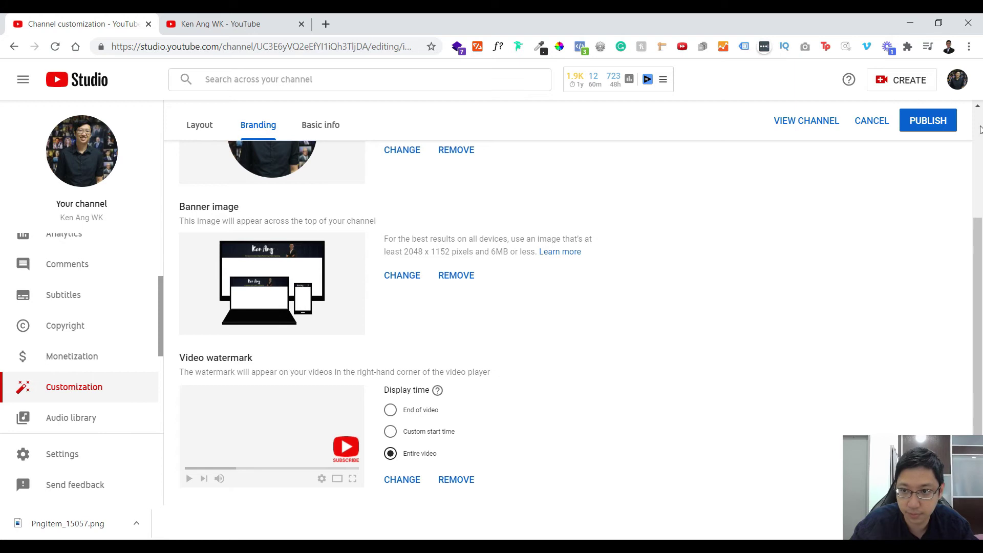
pyautogui.click(940, 123)
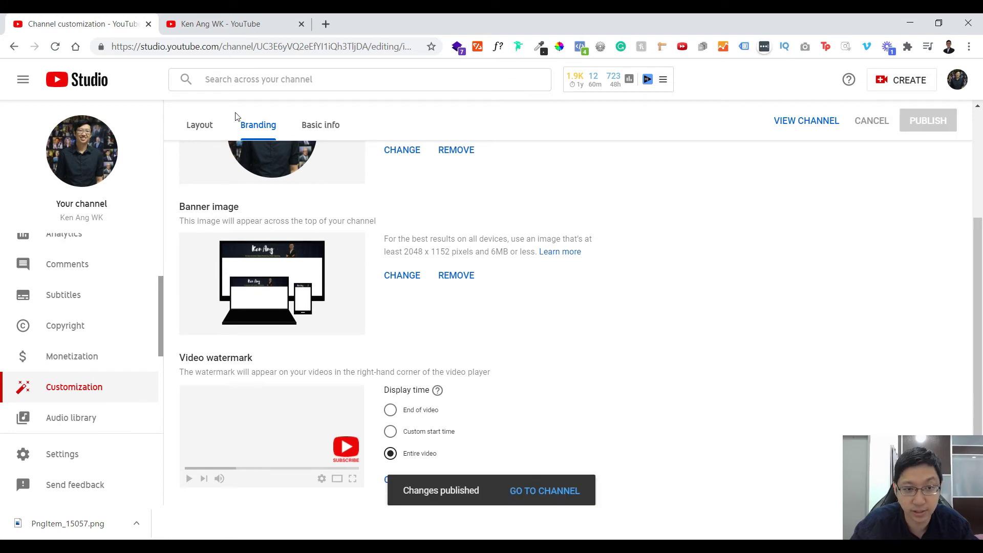
pyautogui.click(238, 24)
pyautogui.click(55, 46)
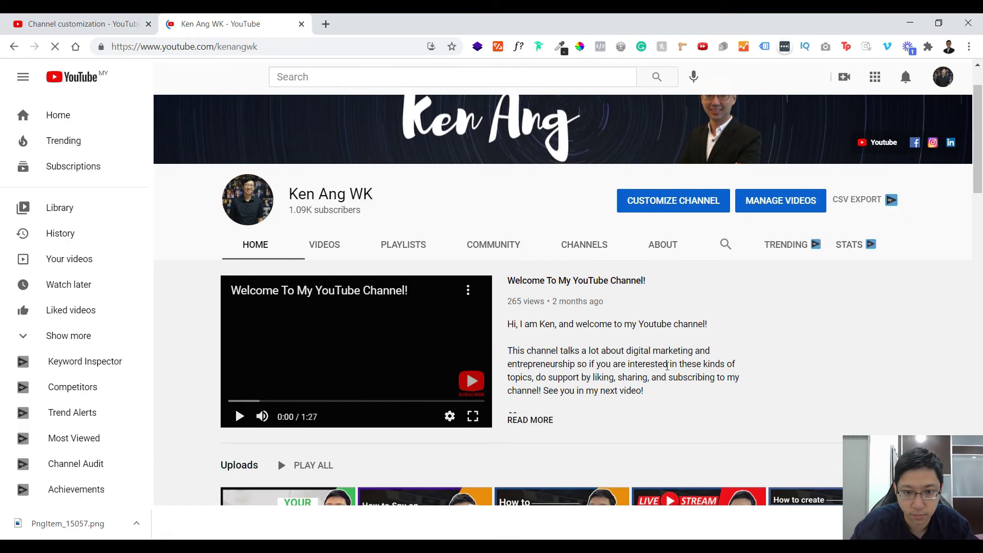
pyautogui.moveTo(471, 381)
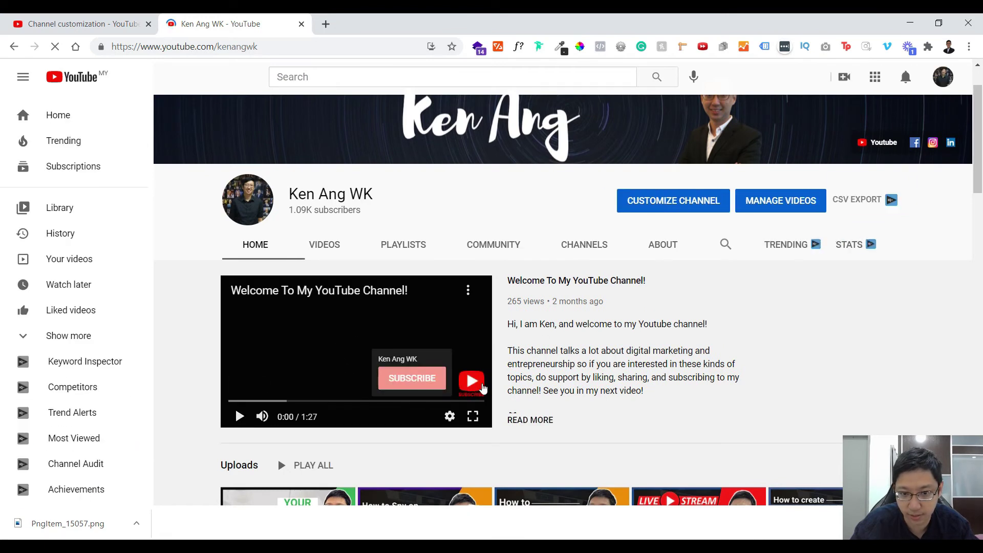
pyautogui.scroll(-2, 622, 348)
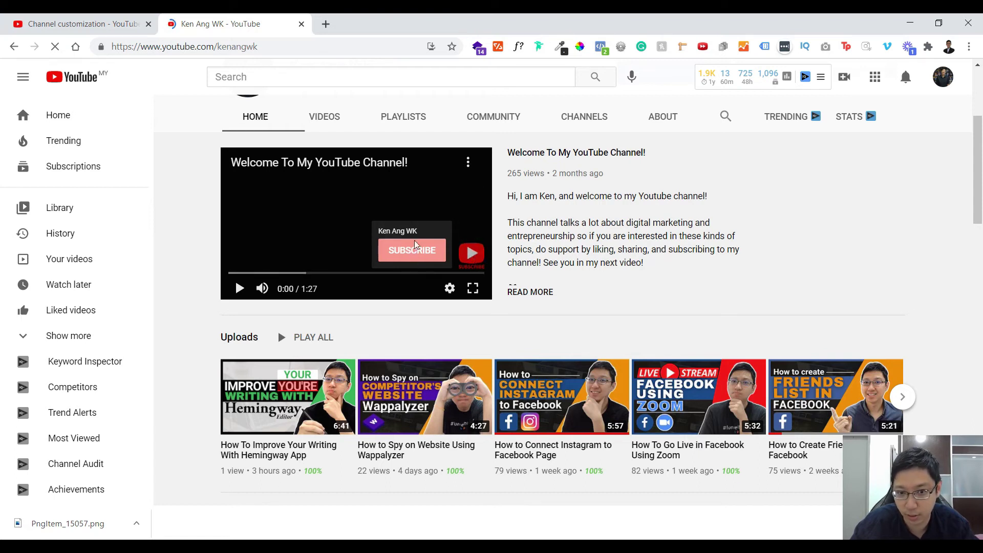
# Return to the Channel customization tab after seeing the subscribe watermark on the trailer
pyautogui.click(106, 22)
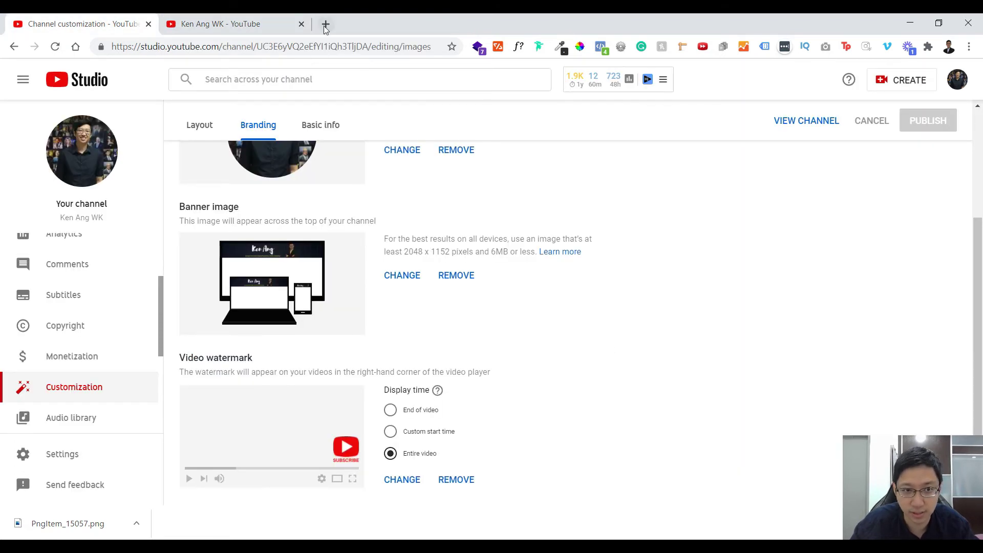